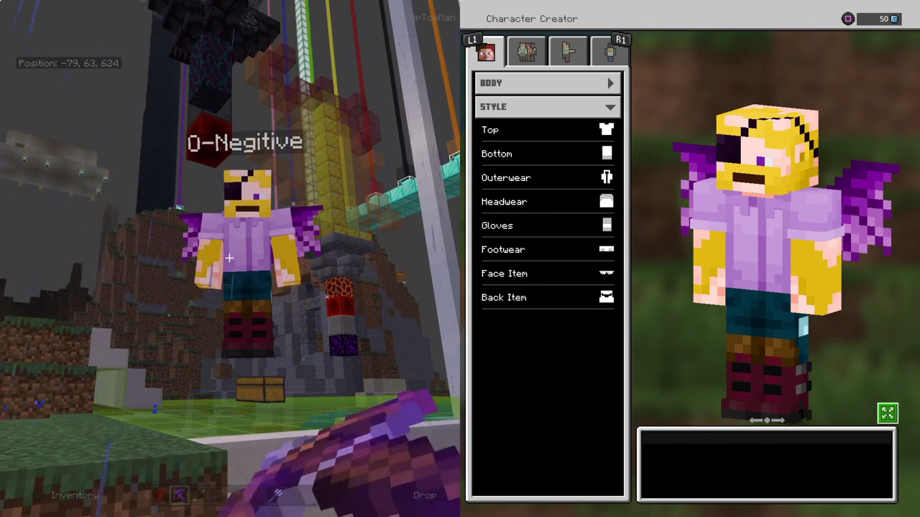
Apply the Redstone Arm to the second player's left arm and resume their game
key("Escape")
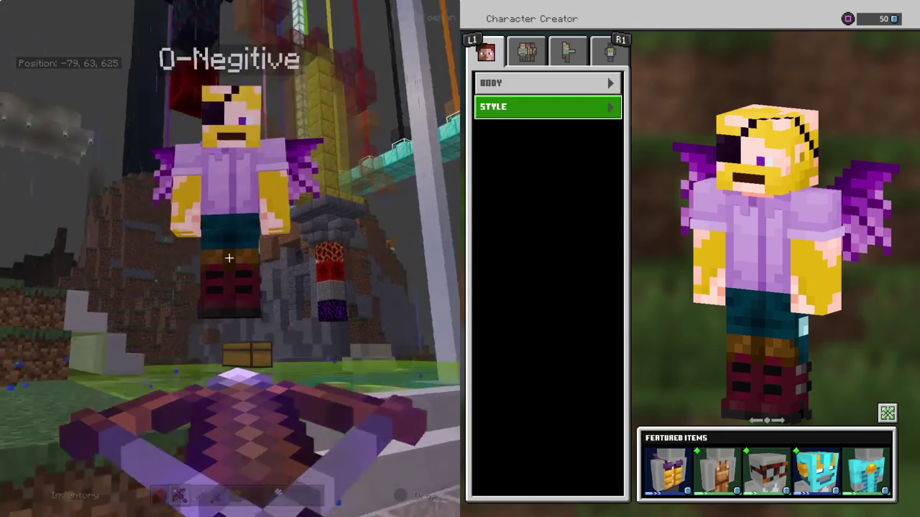
key("Up")
key("Return")
key("Down")
key("Down")
key("Down")
key("Down")
key("Down")
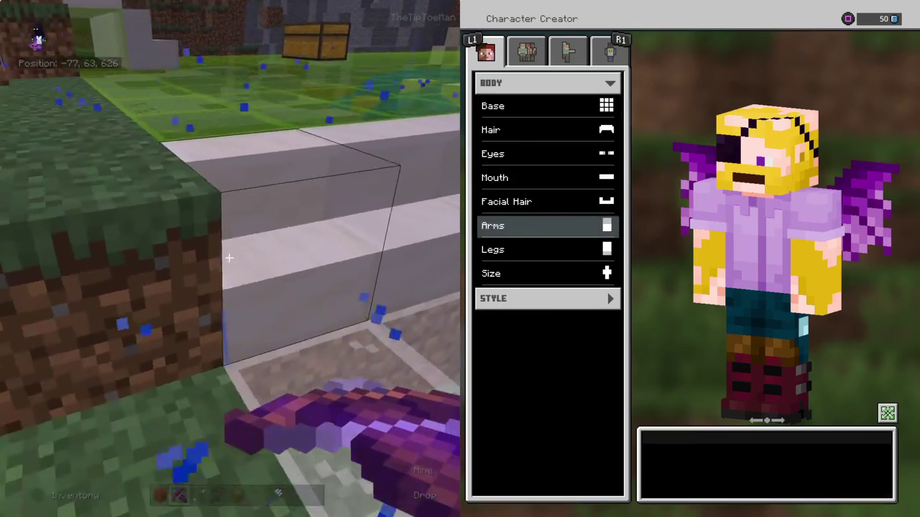
key("Return")
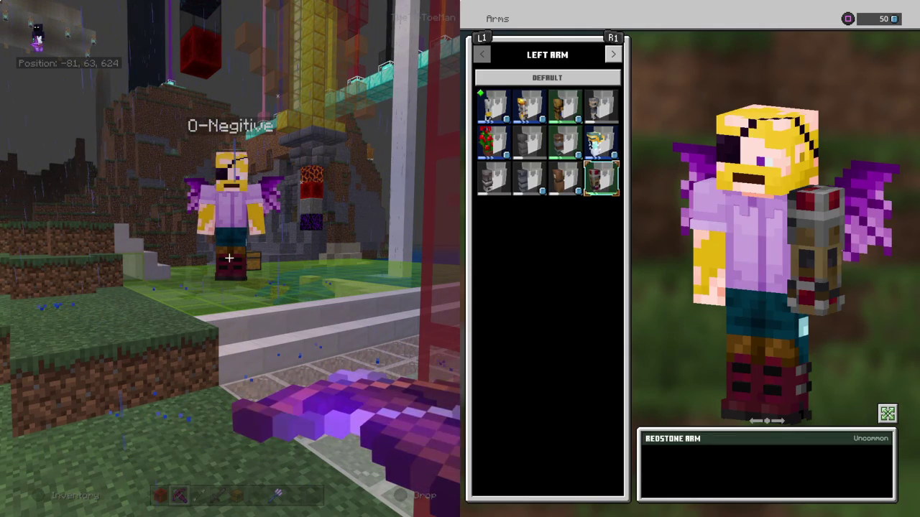
key("Escape")
key("Escape")
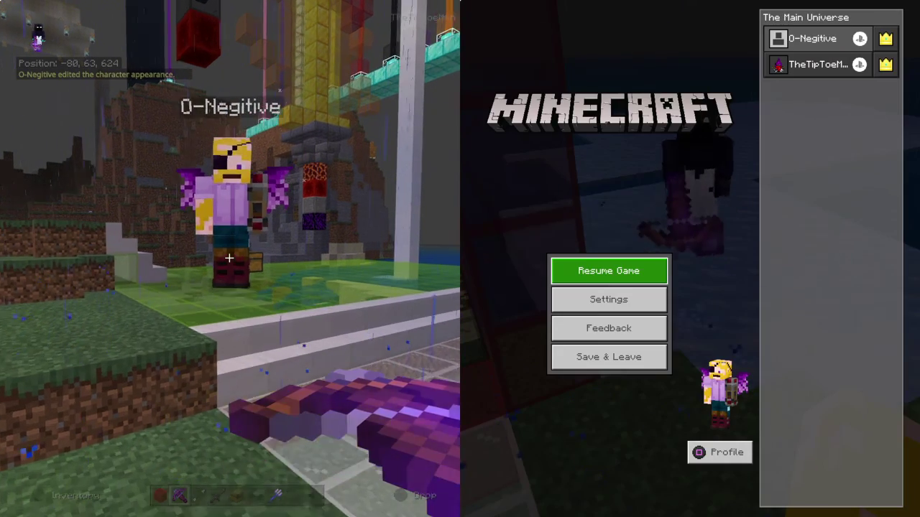
key("Return")
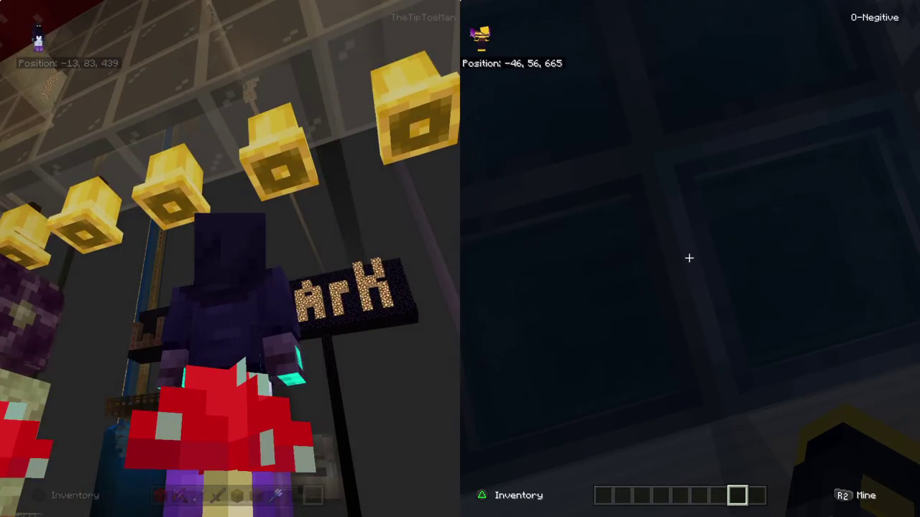
Set the left player's world time to 14713000 with the Time > Day shortcut, then pause
key("Return")
key("slash")
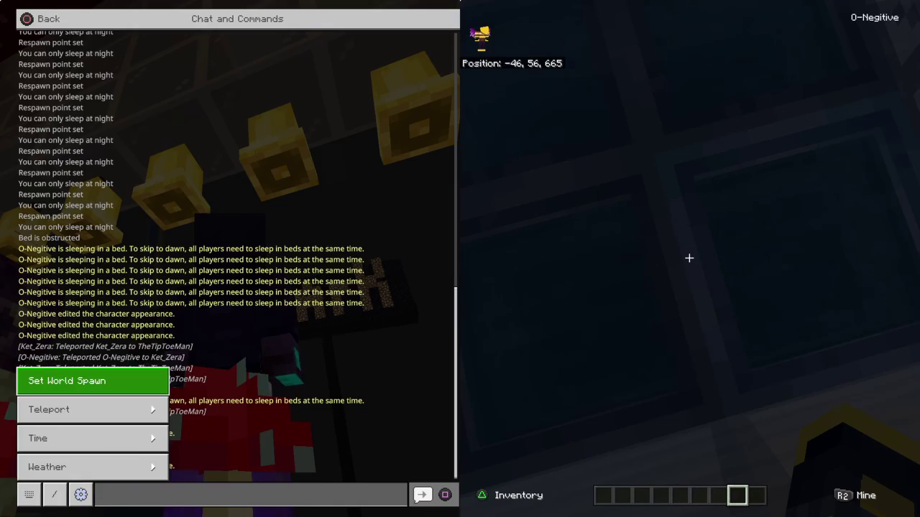
key("Down")
key("Down")
key("Return")
key("Down")
key("Return")
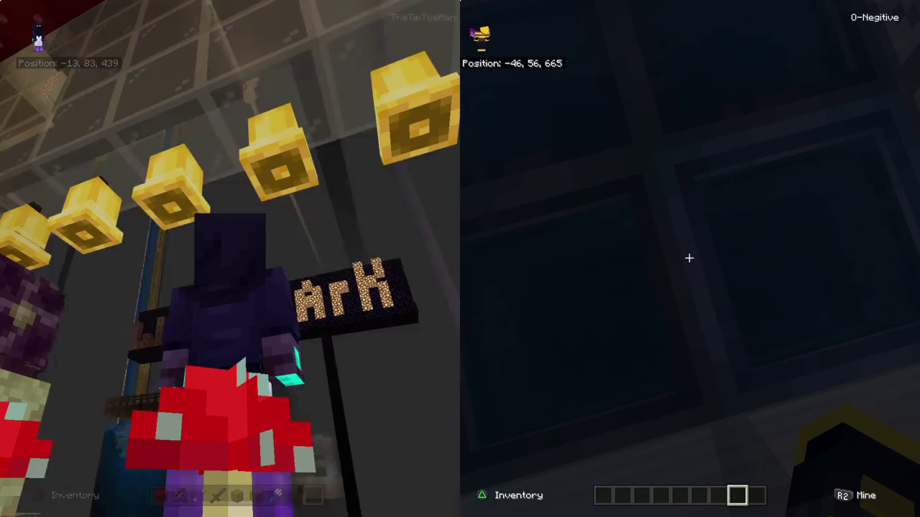
key("Right")
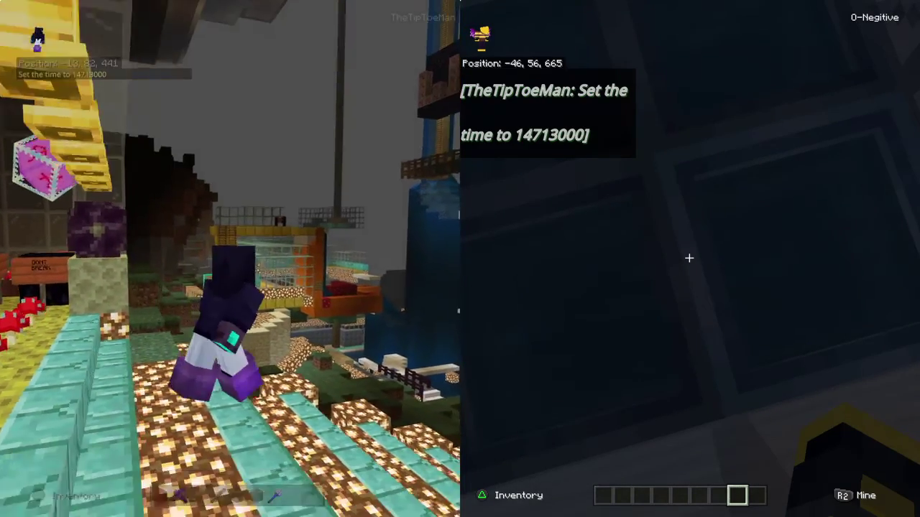
key("Escape")
Review the left player's world settings and cheat options down to Weather Cycle
key("Down")
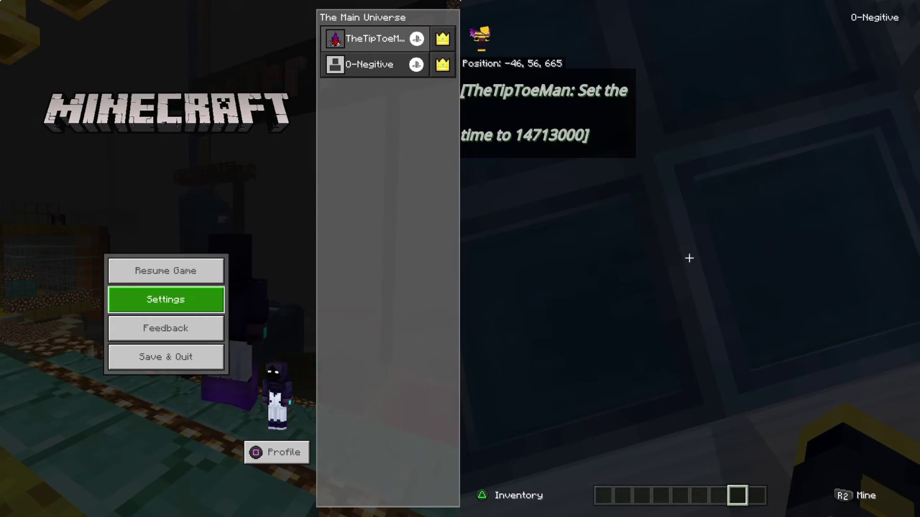
key("Return")
key("Down")
key("Up")
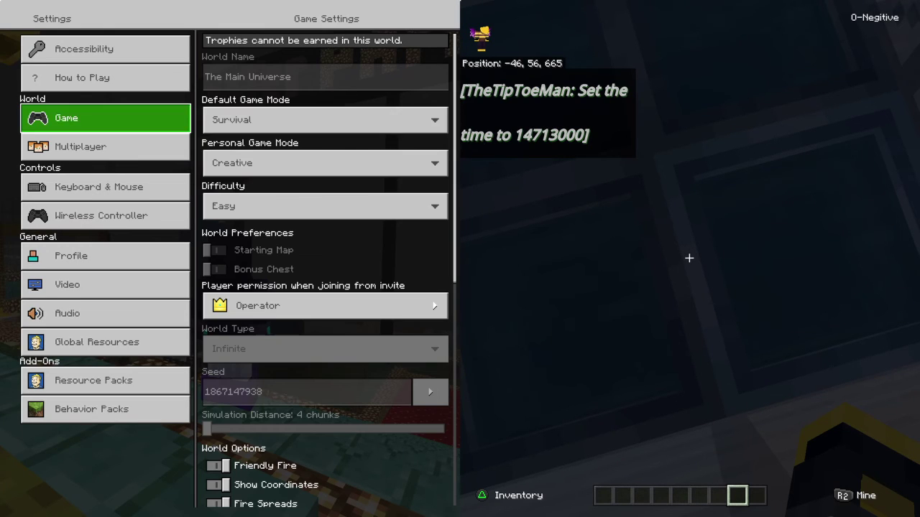
key("Right")
key("Down")
key("Down")
key("Down")
key("Down")
key("Down")
key("Down")
key("Down")
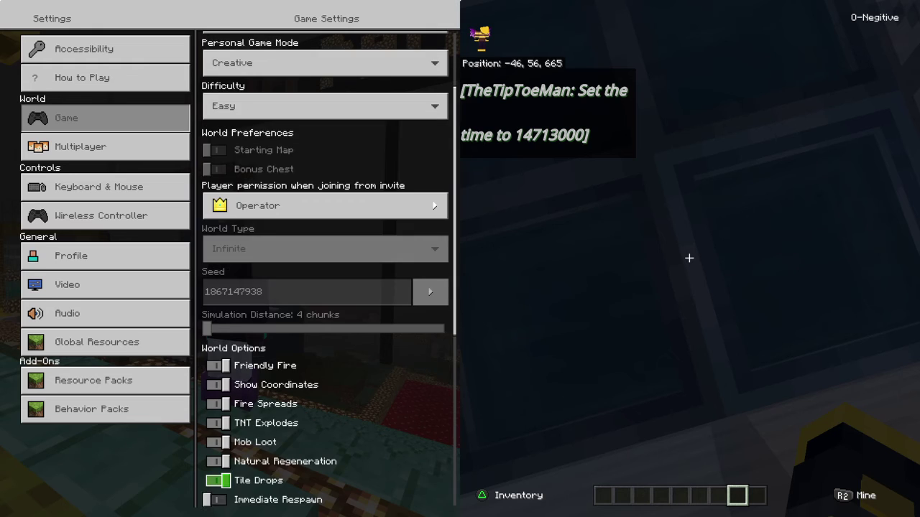
key("Down")
key("Down")
key("Down")
key("Down")
key("Down")
key("Down")
key("Down")
key("Down")
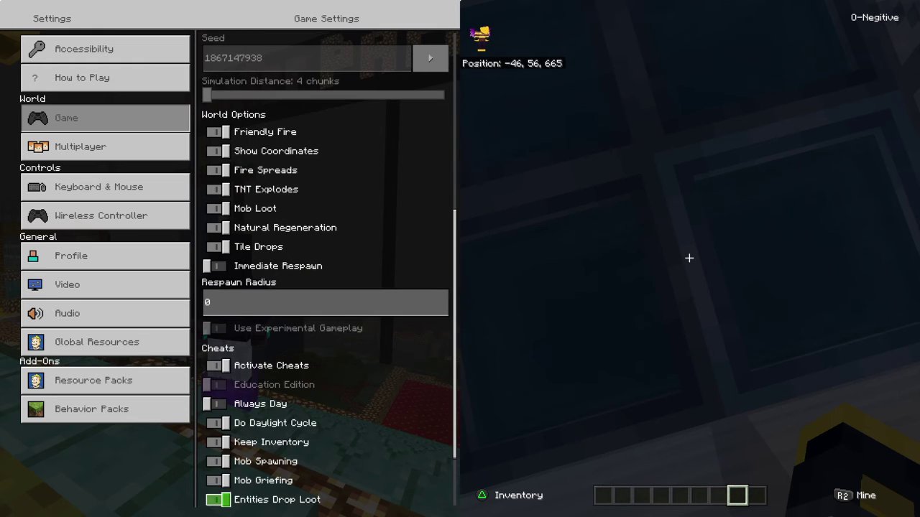
key("Down")
key("Down")
key("Down")
key("Down")
key("Up")
key("Up")
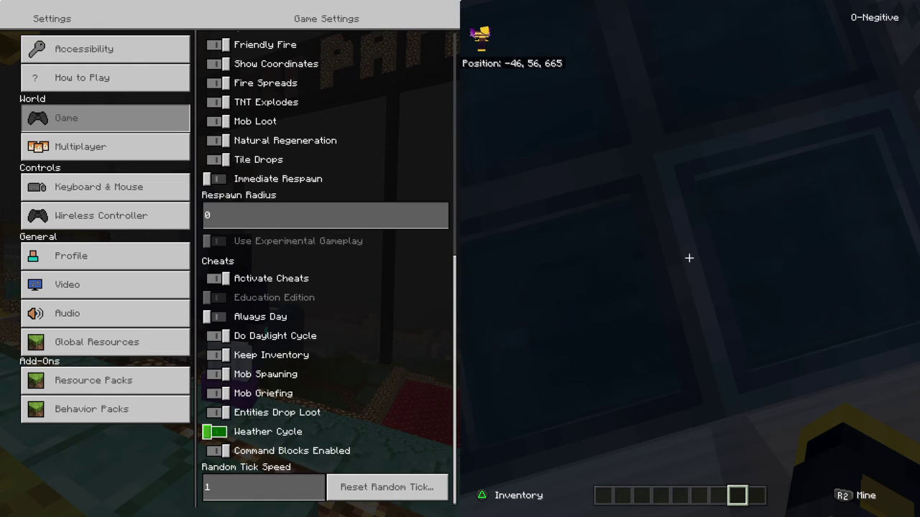
Toggle Beautiful Skies and Smooth Lighting in Video settings, then resume playing
key("Left")
key("Down")
key("Down")
key("Down")
key("Down")
key("Down")
key("Right")
key("Down")
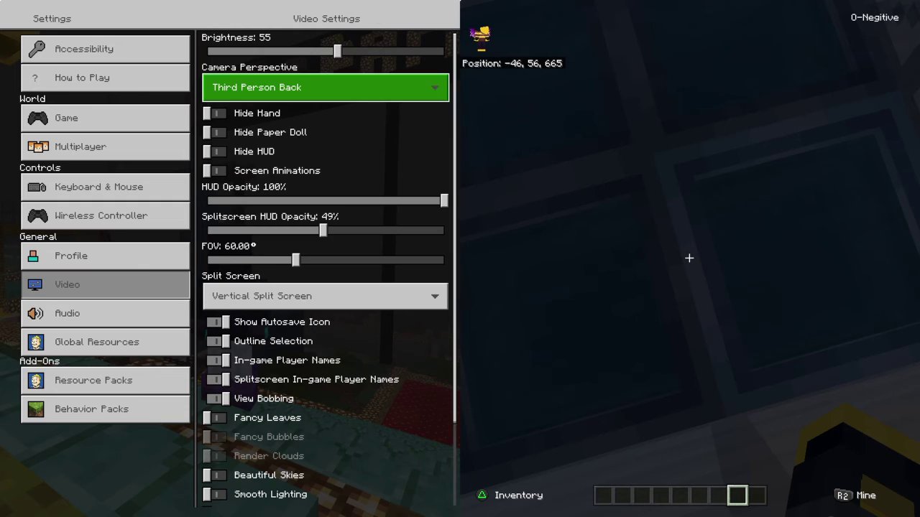
key("Down")
key("Down")
key("Down")
key("Down")
key("Down")
key("Down")
key("Down")
key("Down")
key("Down")
key("Down")
key("Down")
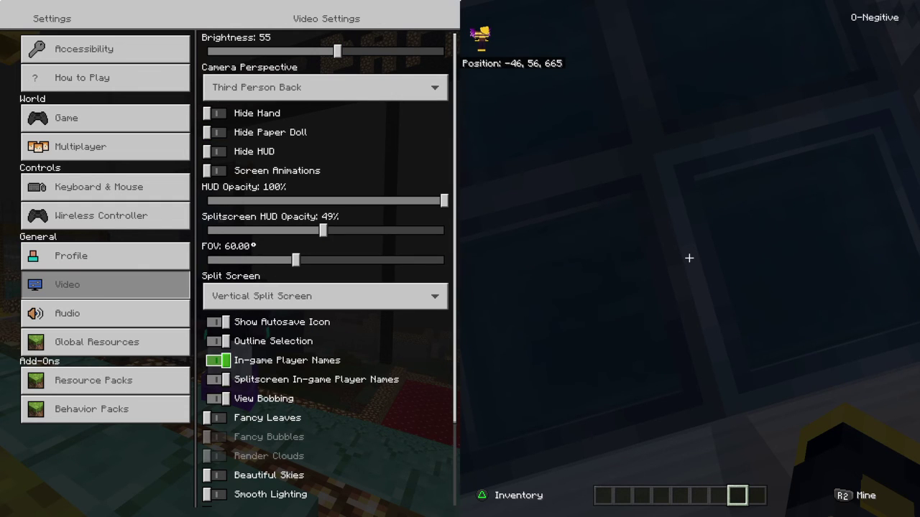
key("Down")
key("Down")
key("Down")
key("Down")
key("Up")
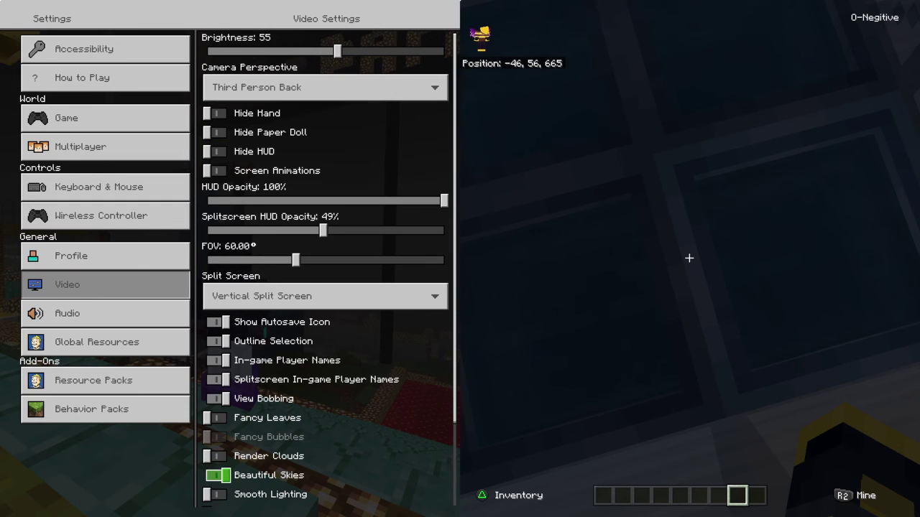
key("Down")
key("Up")
key("Up")
key("Down")
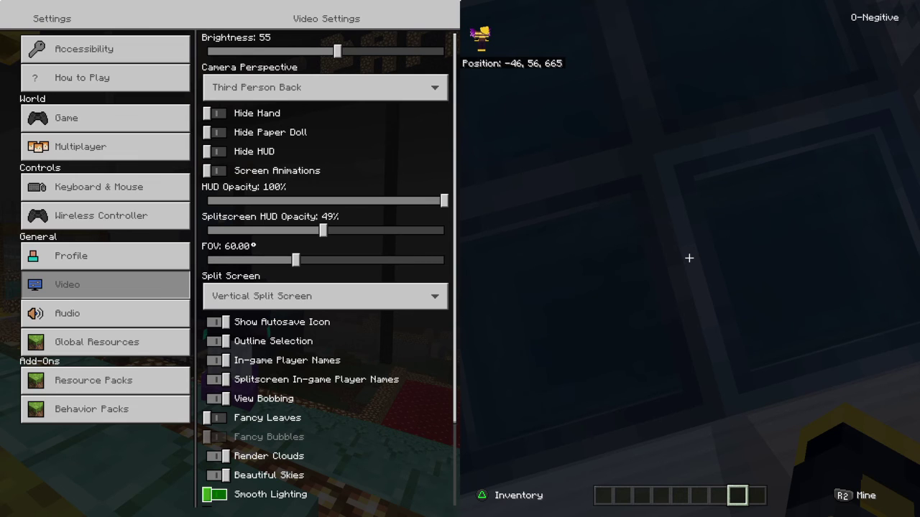
key("Down")
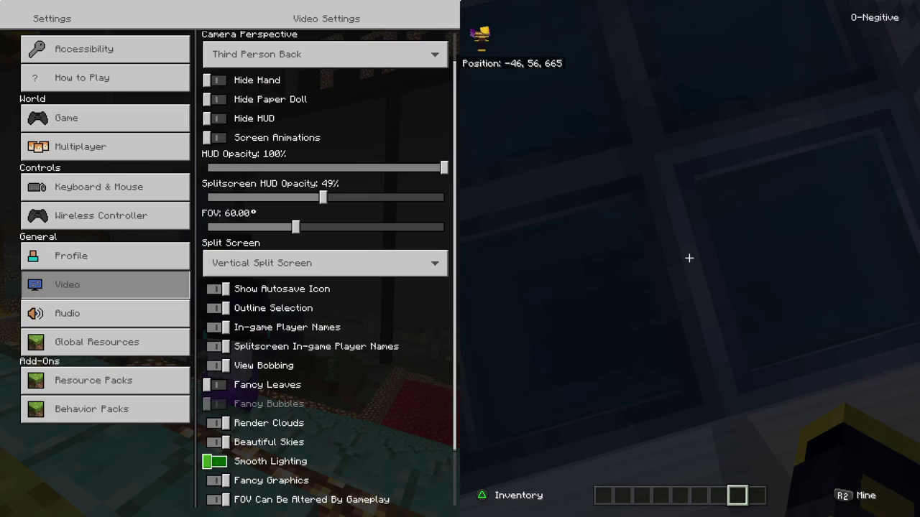
key("Escape")
key("Escape")
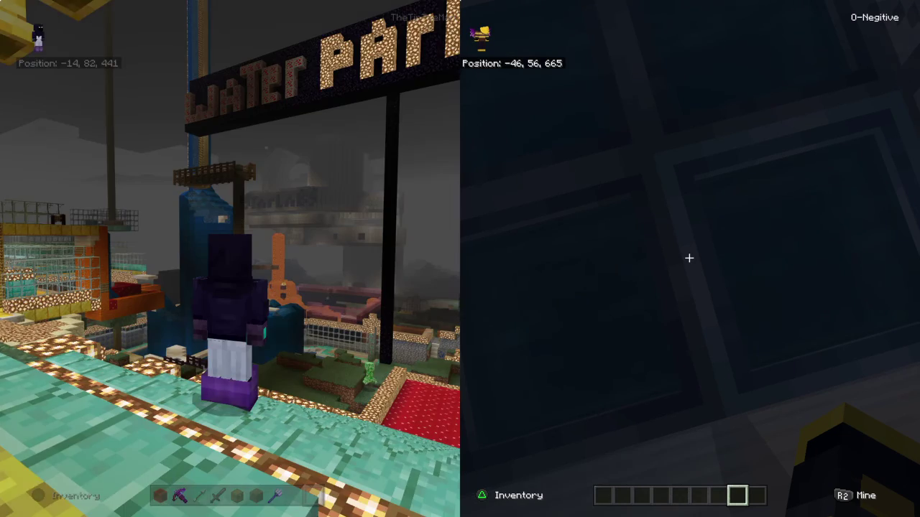
Switch the left player's camera to first-person view
key("F5")
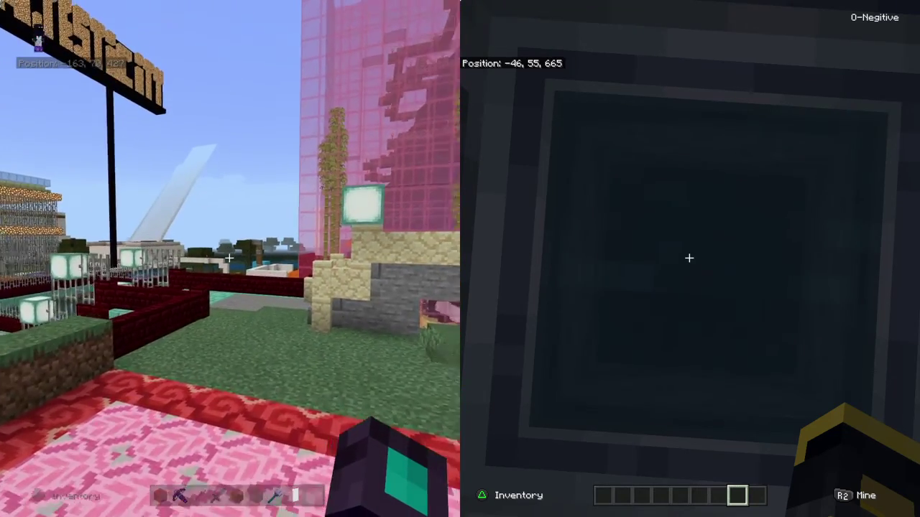
Open the right player's creative inventory on the block search tab
key("e")
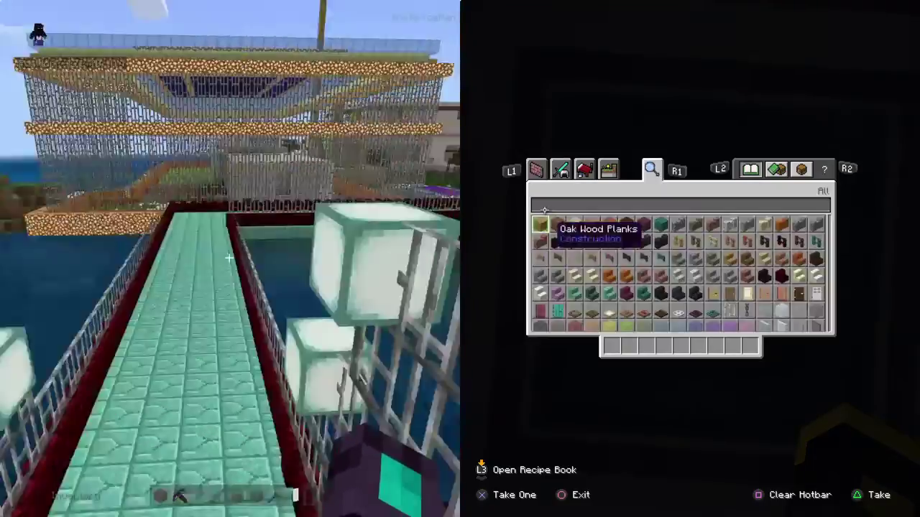
Browse the right player's stair blocks, then bring up the left player's creative inventory
key("e")
key("e")
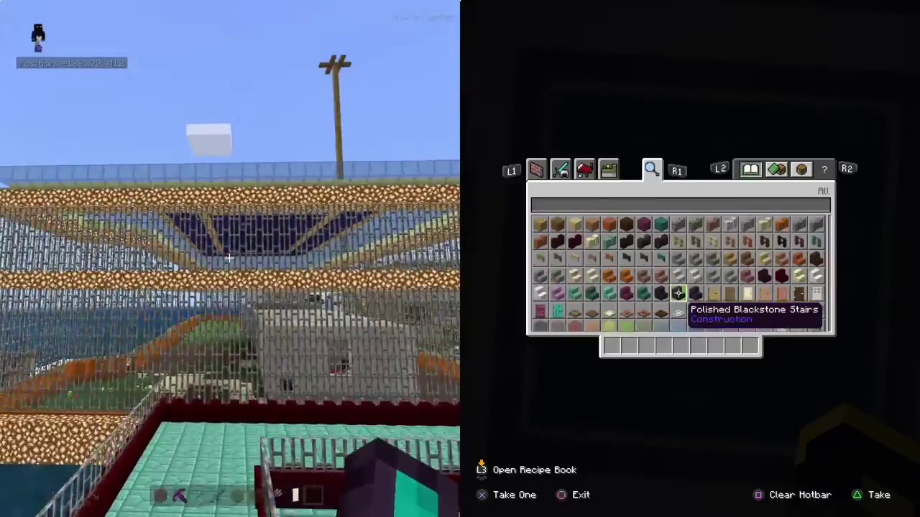
key("Escape")
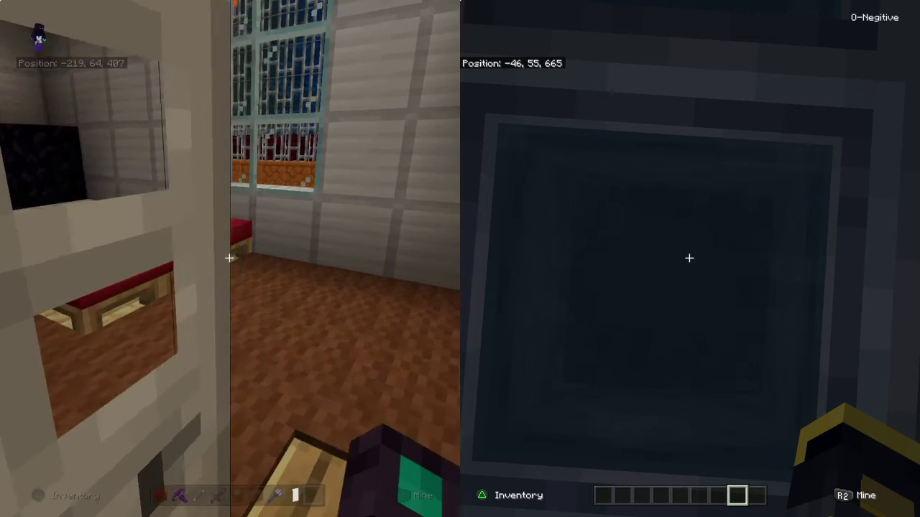
key("e")
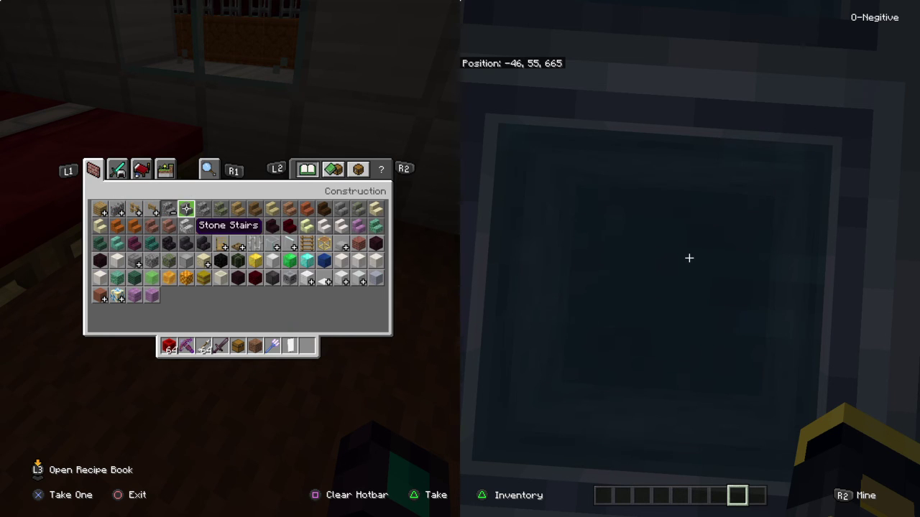
Test-place and remove red nether brick stairs beside the bed
key("Escape")
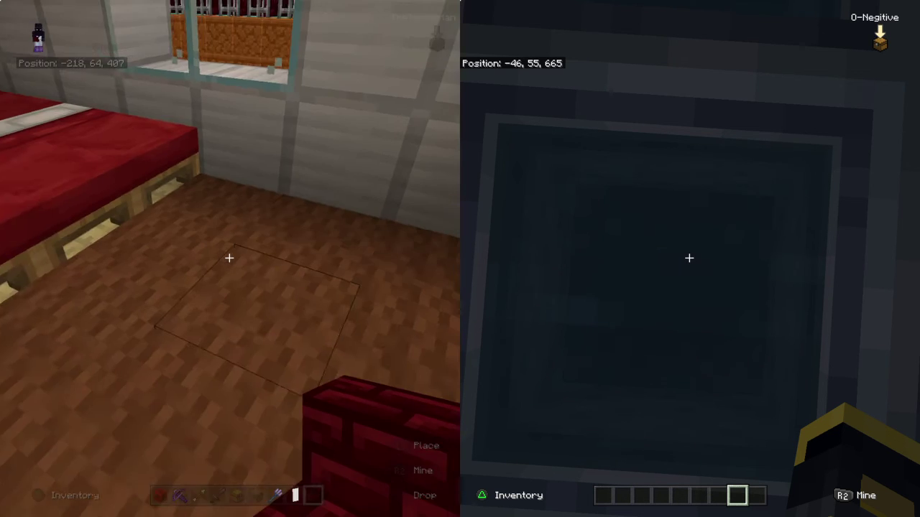
scroll(230, 258, "down", 6)
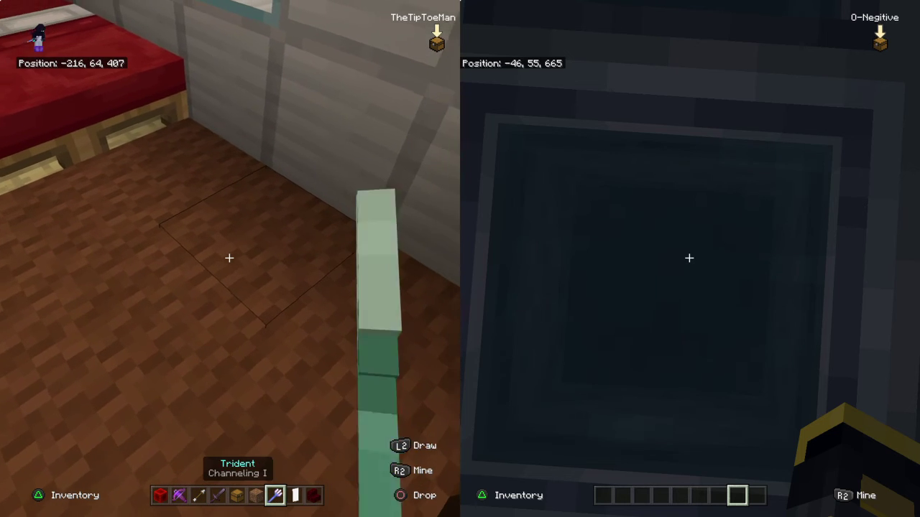
left_click(229, 258)
right_click(229, 258)
left_click(229, 258)
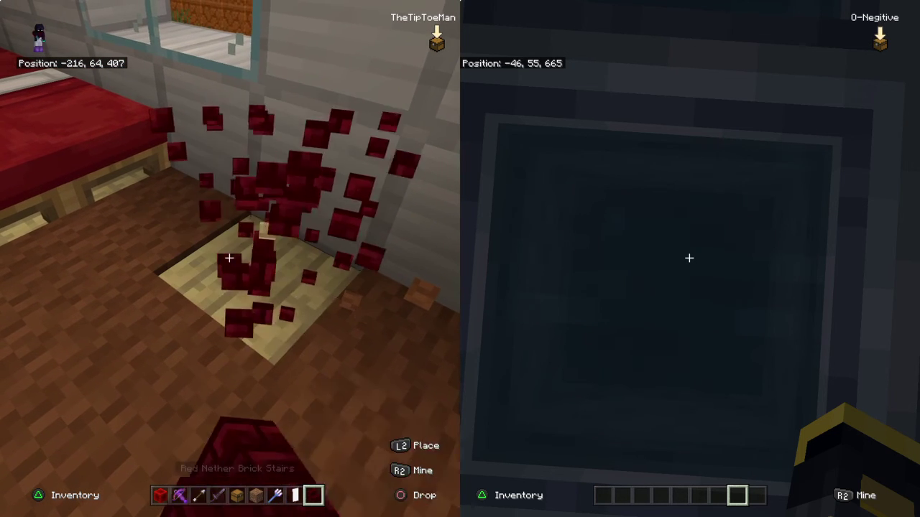
Add a quartz slab and a Blue Shulker Box to the hotbar
key("e")
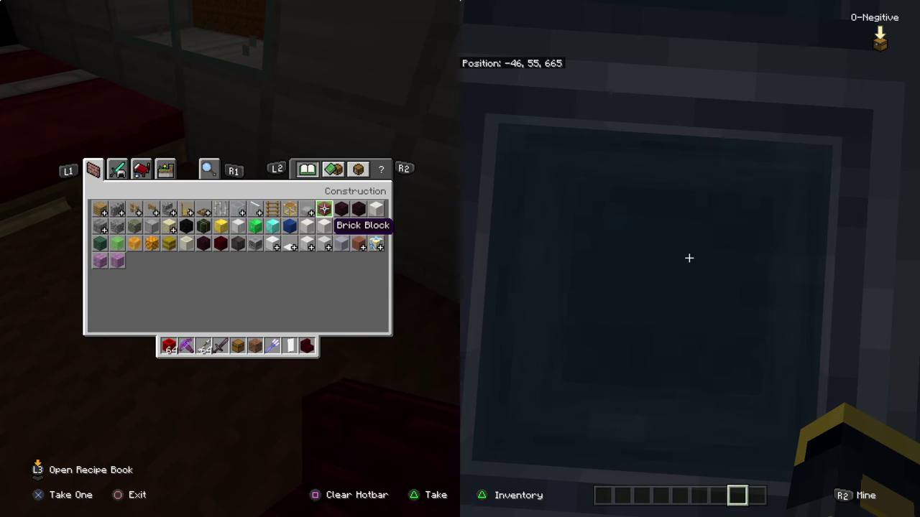
left_click(307, 212)
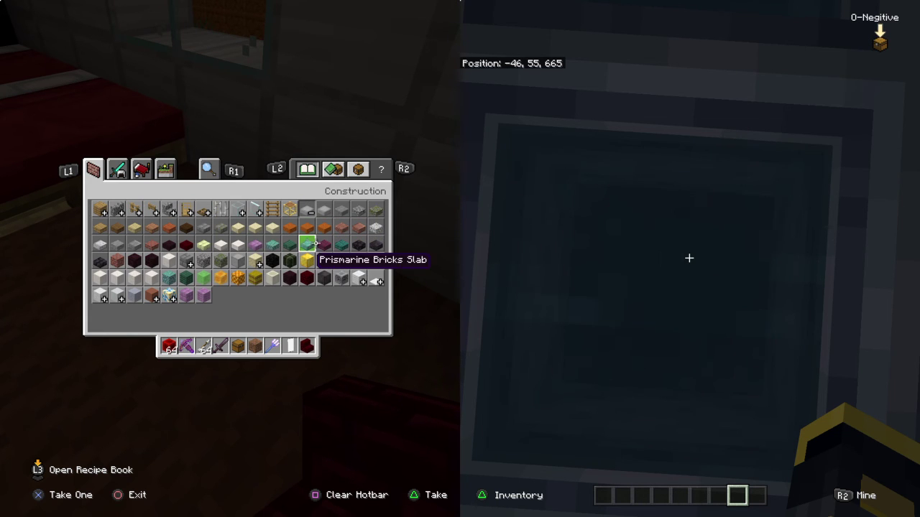
left_click(220, 244)
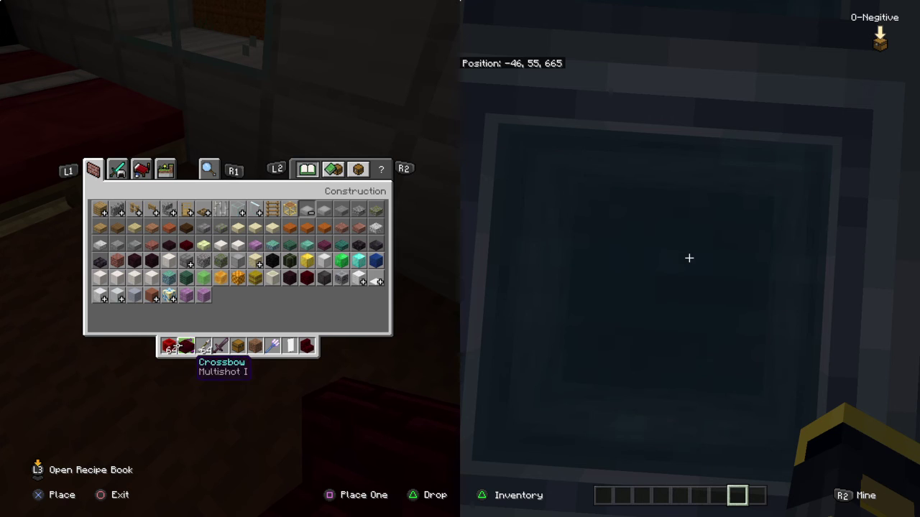
left_click(290, 347)
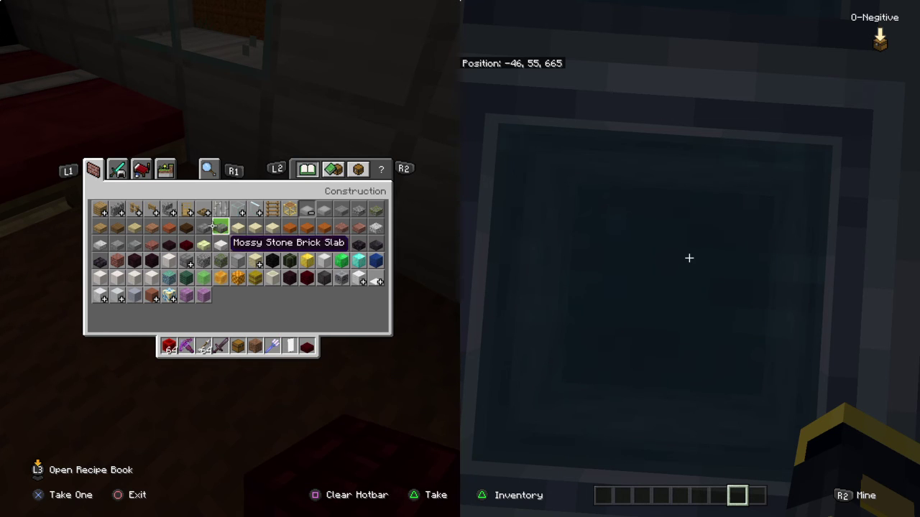
key("Page_Down")
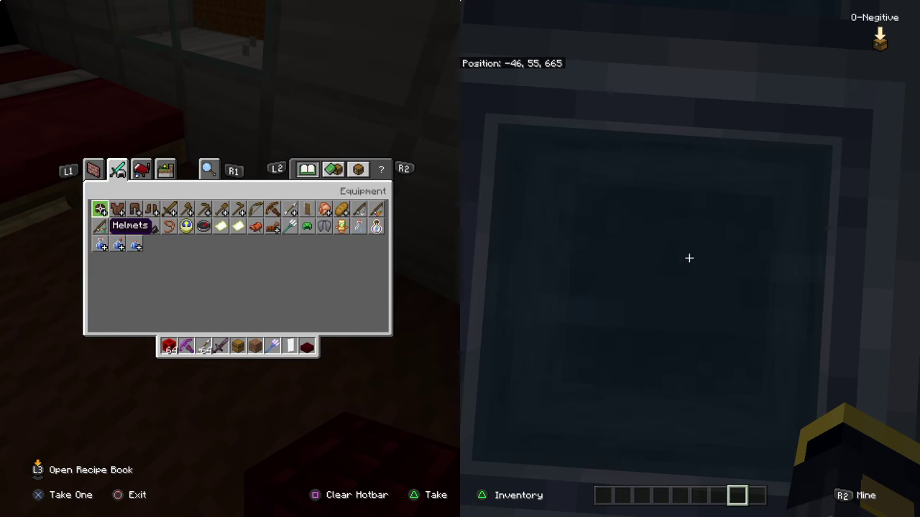
key("Page_Down")
left_click(270, 227)
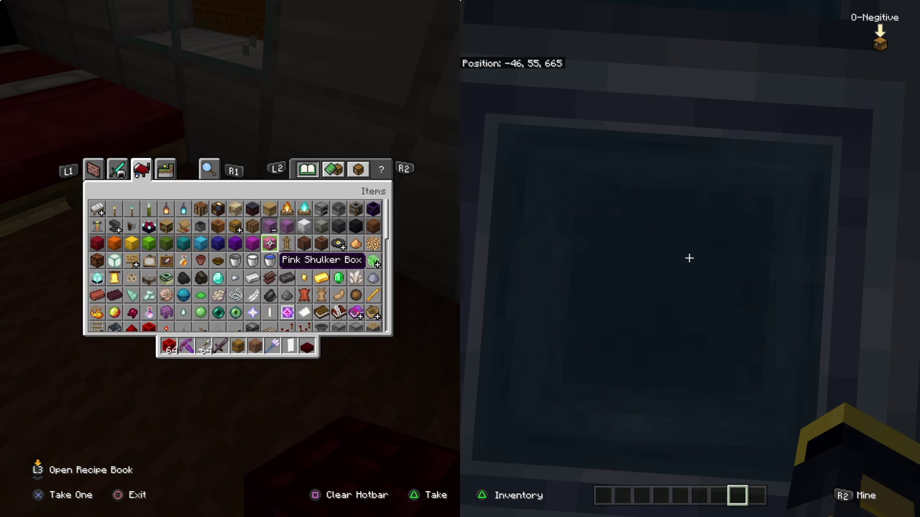
left_click(218, 244)
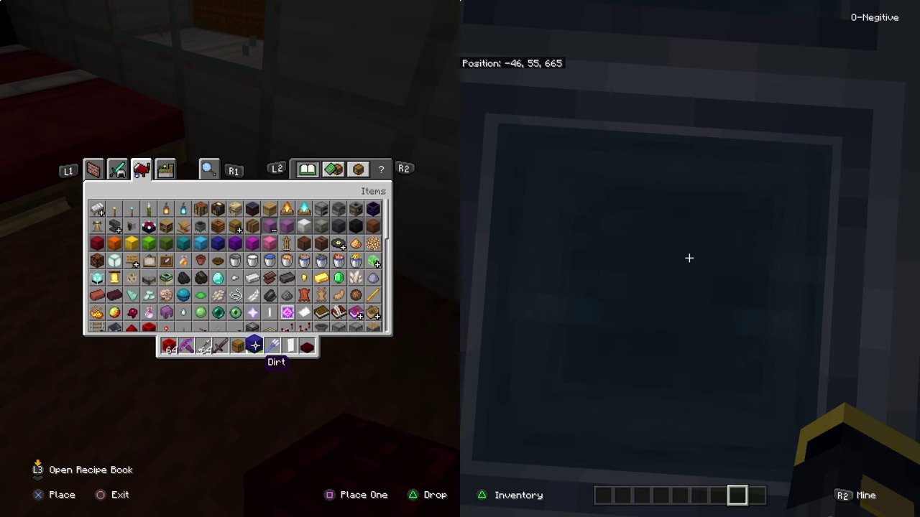
left_click(255, 347)
Place the Blue Shulker Box on the bedroom floor, then hold the trident
key("Escape")
key("Right")
key("Right")
key("Right")
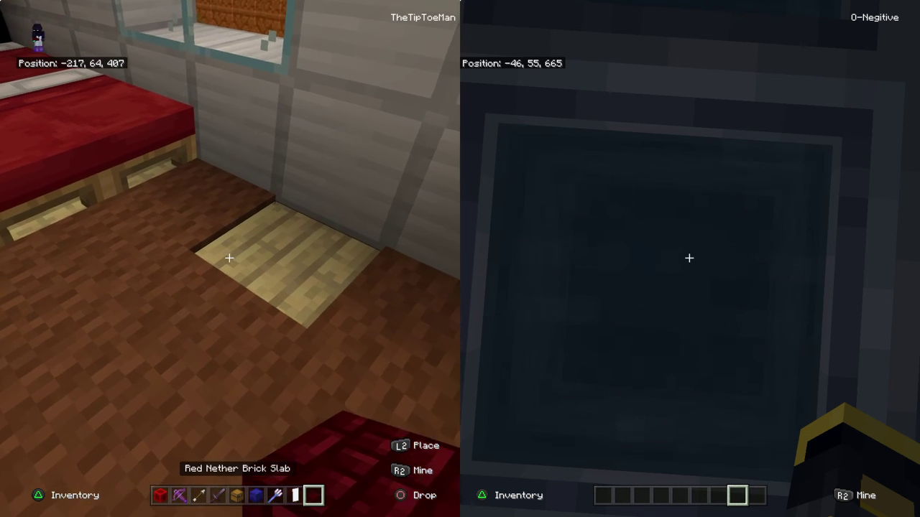
key("Left")
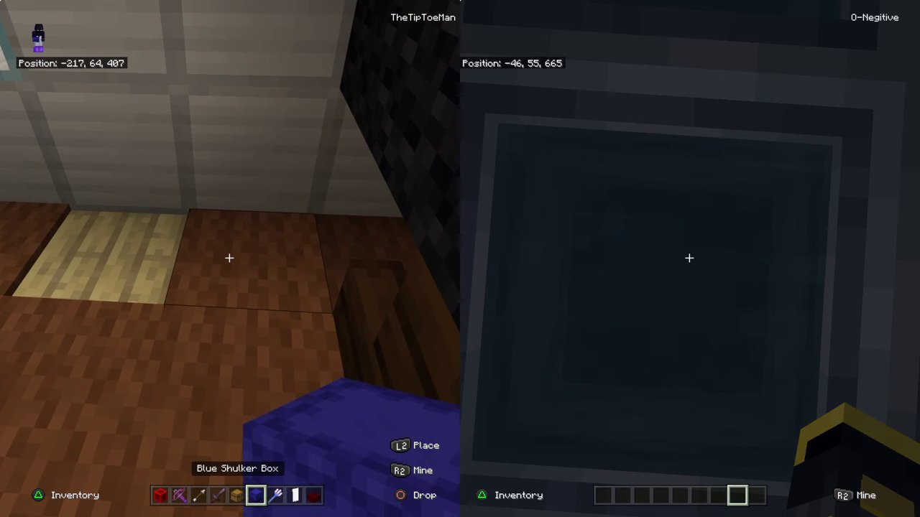
left_click(229, 257)
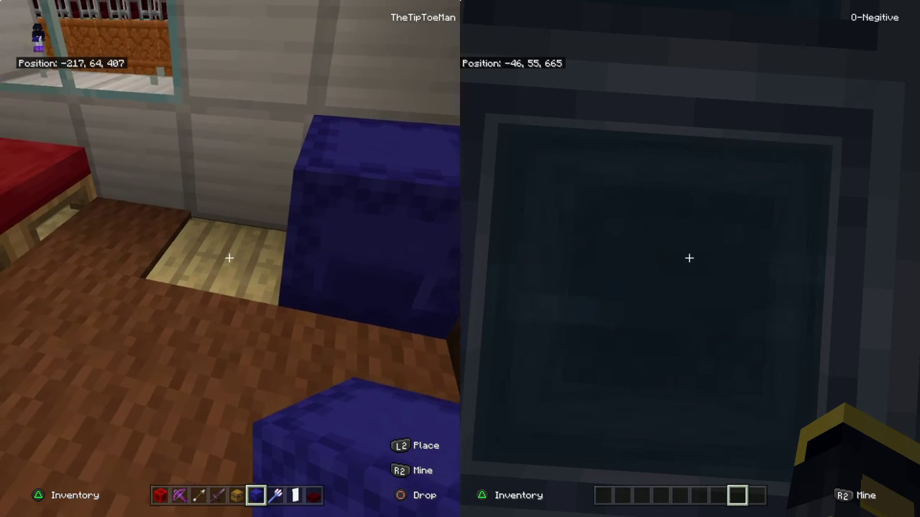
key("Right")
key("Right")
key("Right")
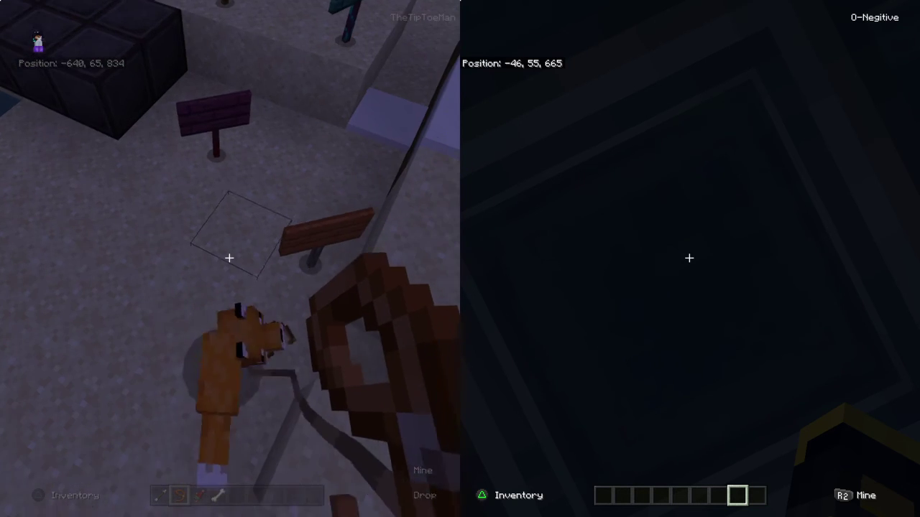
Place an oak fence post beside the pet and fly up over the trees
key("e")
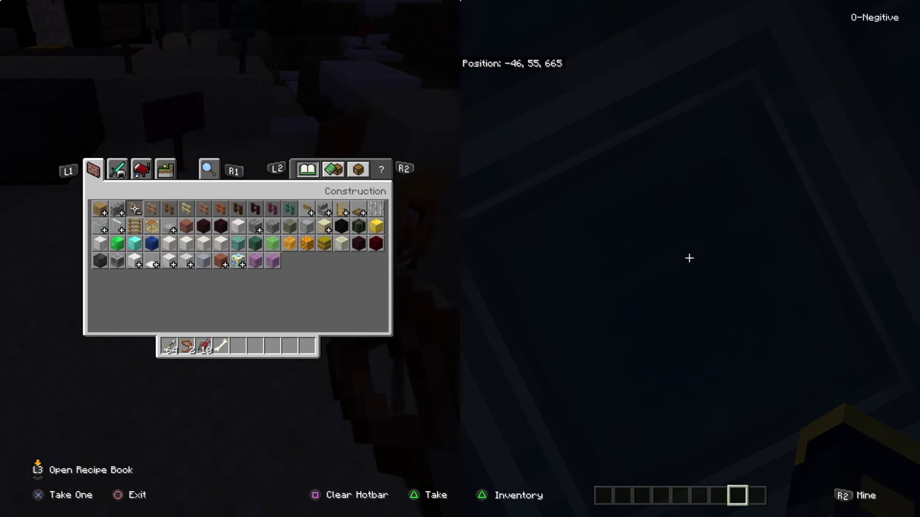
key("Escape")
right_click(230, 258)
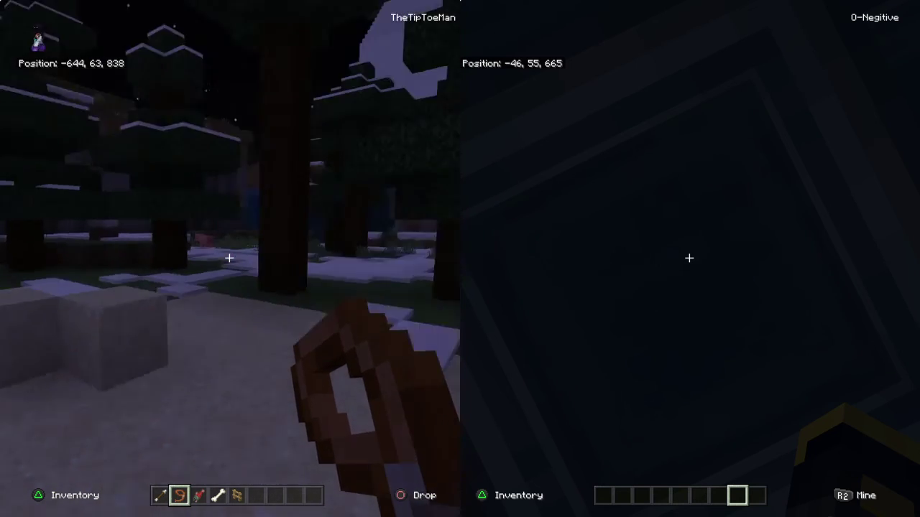
key("w")
key("space")
key("space")
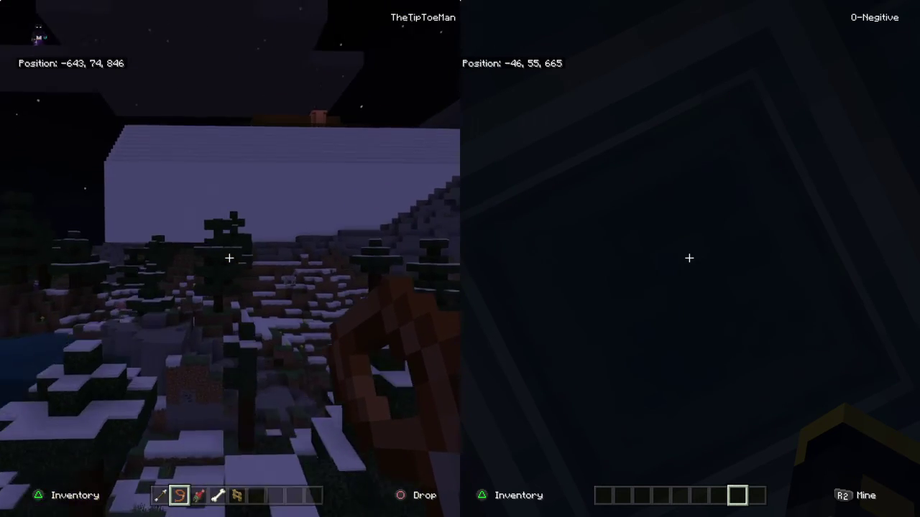
Pick a white block from the Stairs group in the building-block inventory
key("e")
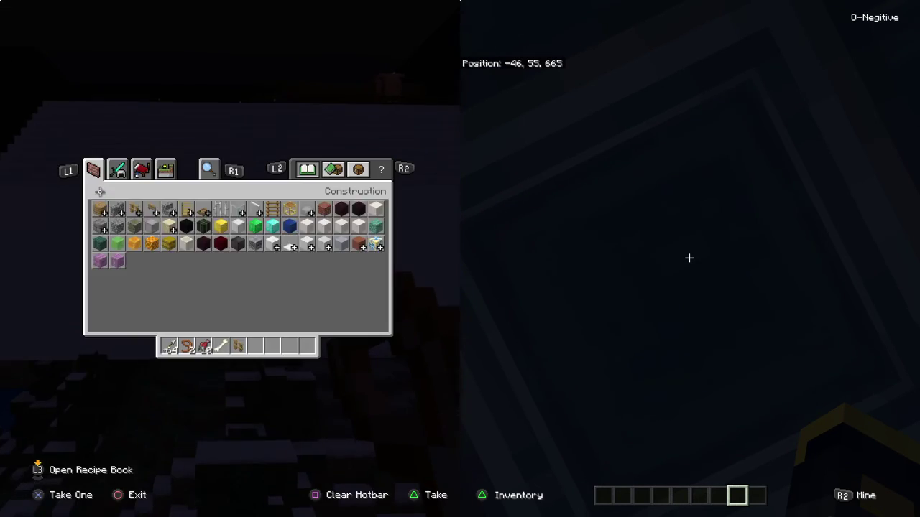
key("Page_Up")
key("Page_Down")
key("Page_Down")
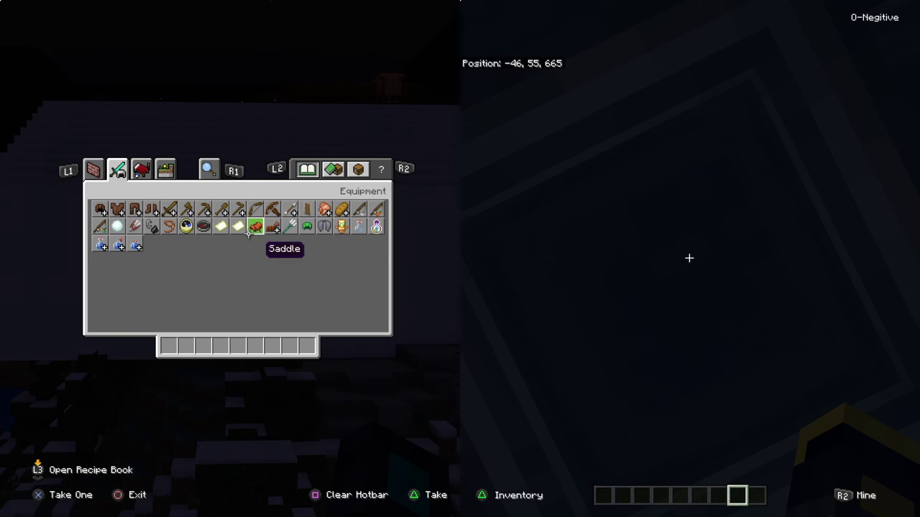
key("Page_Up")
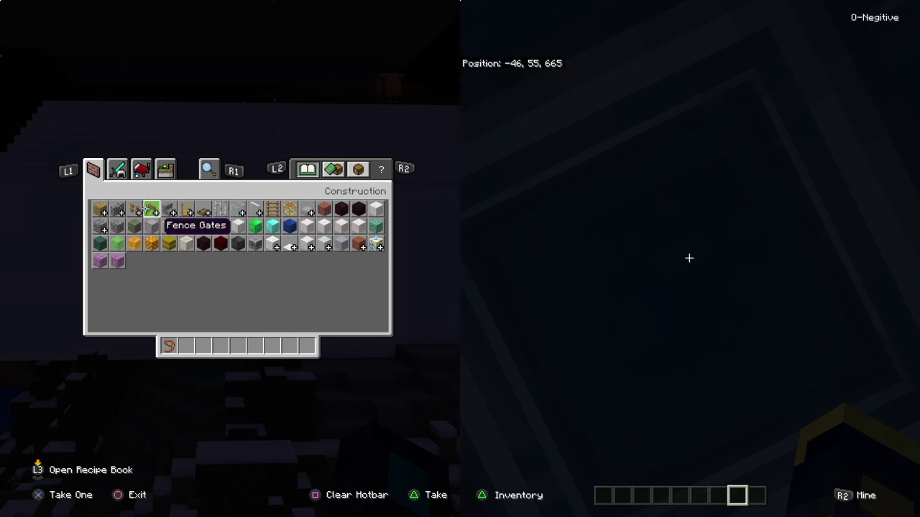
left_click(169, 209)
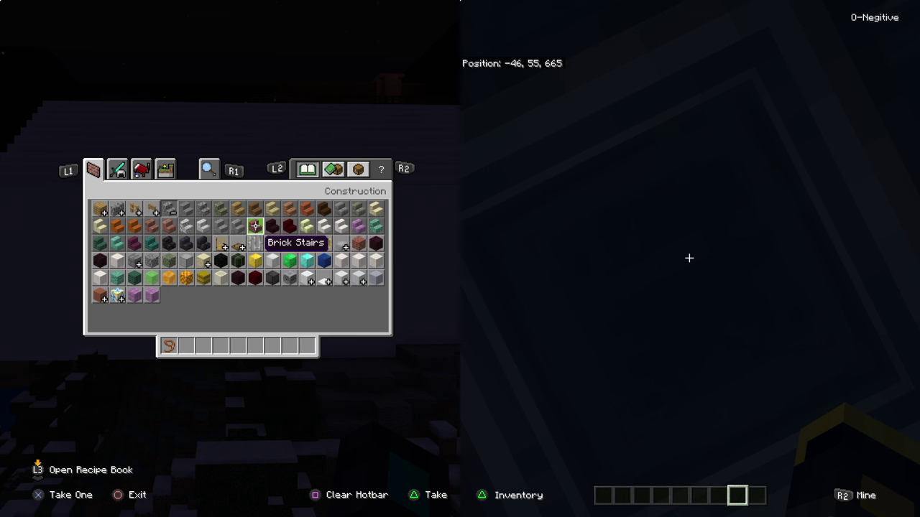
key("Escape")
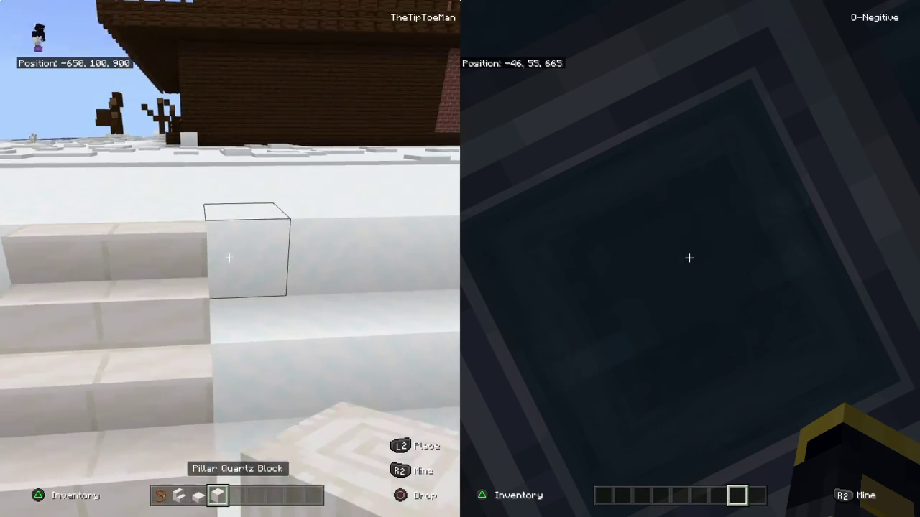
Place a pillar quartz block on the staircase
right_click(229, 258)
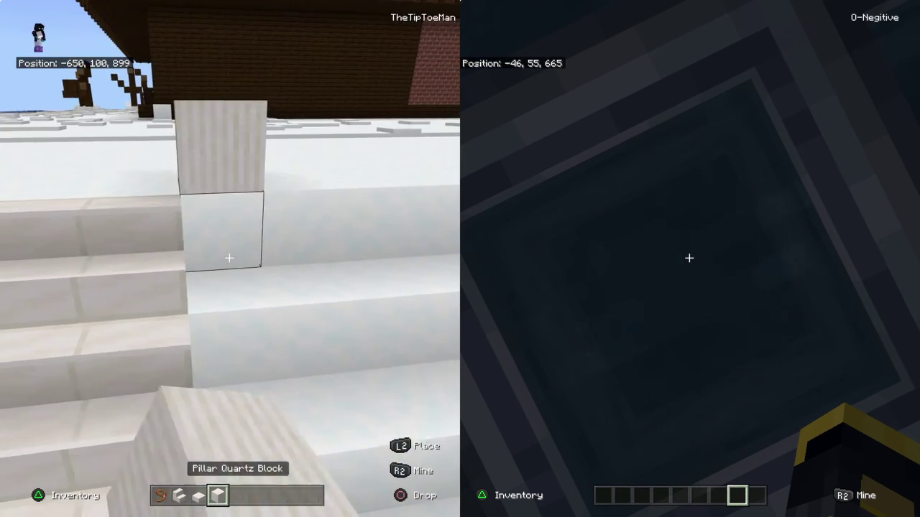